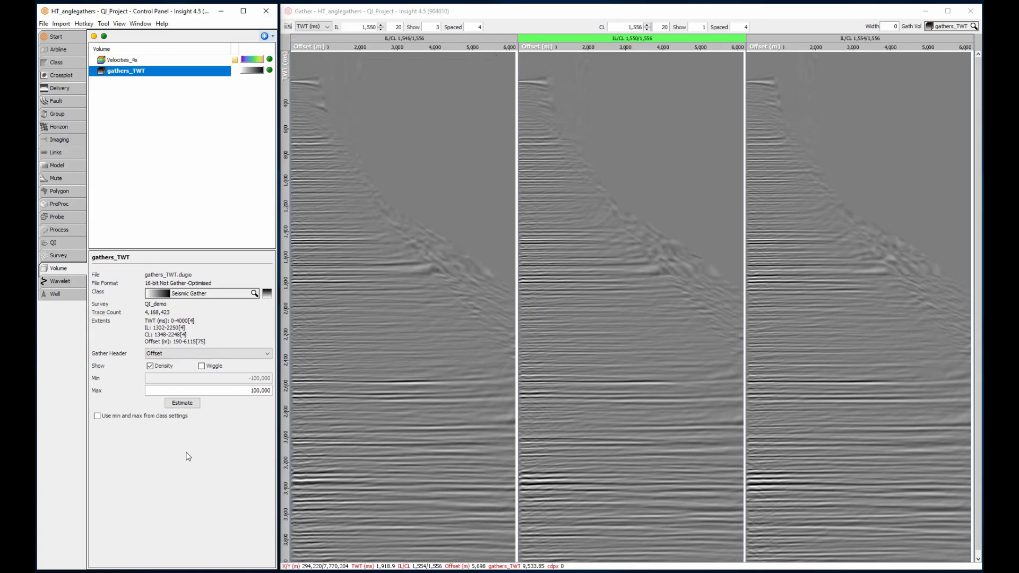
# Create a new Angle Gathers process from the project's processes list.
pyautogui.click(59, 231)
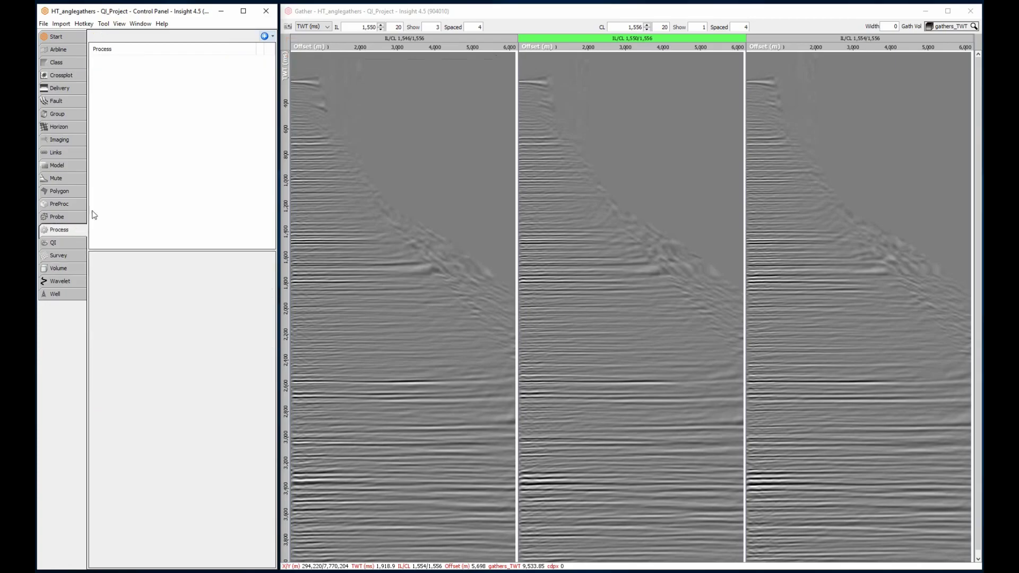
pyautogui.click(272, 36)
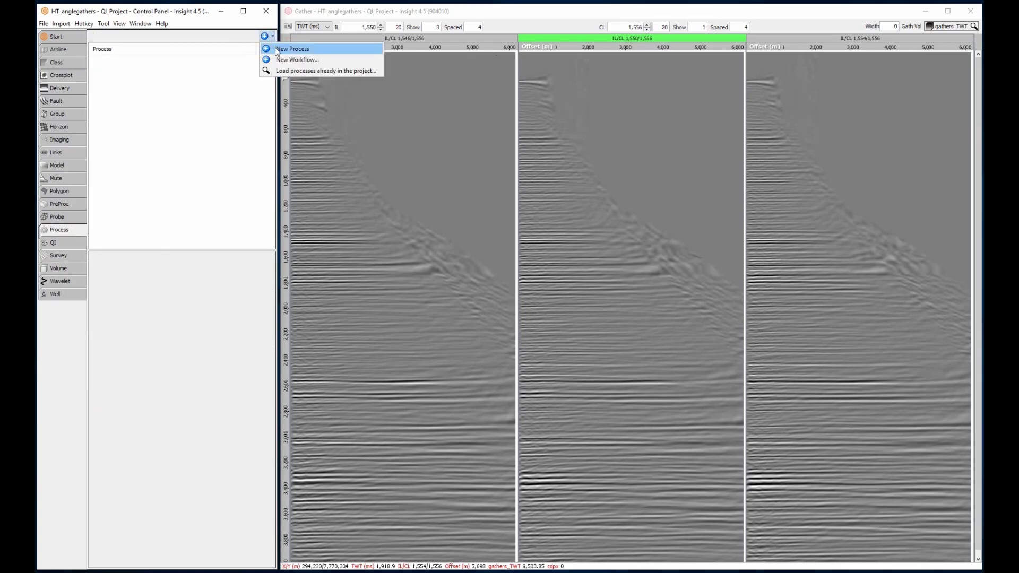
pyautogui.click(291, 49)
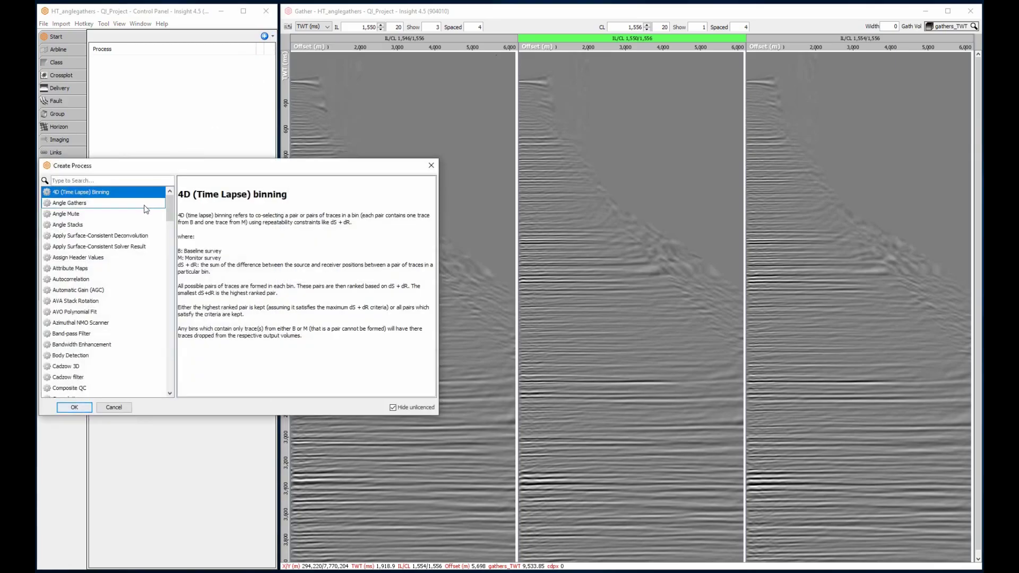
pyautogui.click(70, 203)
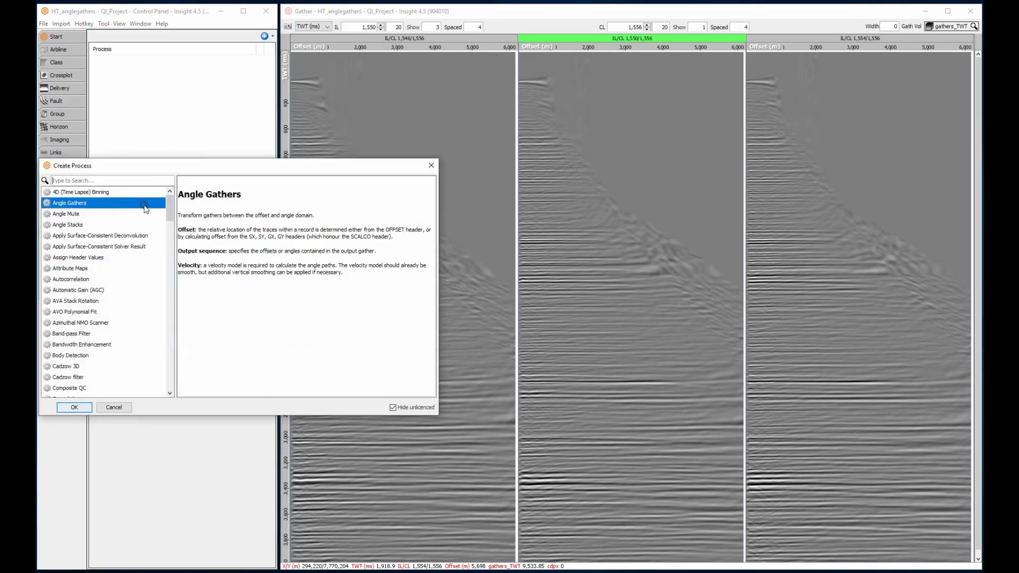
pyautogui.click(76, 407)
pyautogui.click(162, 405)
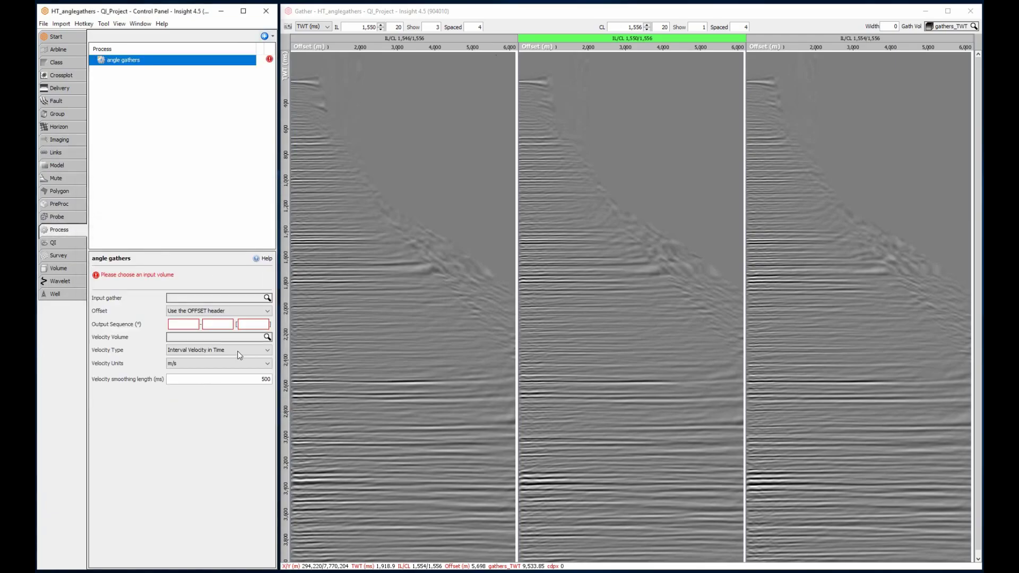
# Use input gathers_TWT with OFFSET-header offsets, angles 0–60 step 2, and velocity Velocities_4s.
pyautogui.click(261, 298)
pyautogui.click(194, 319)
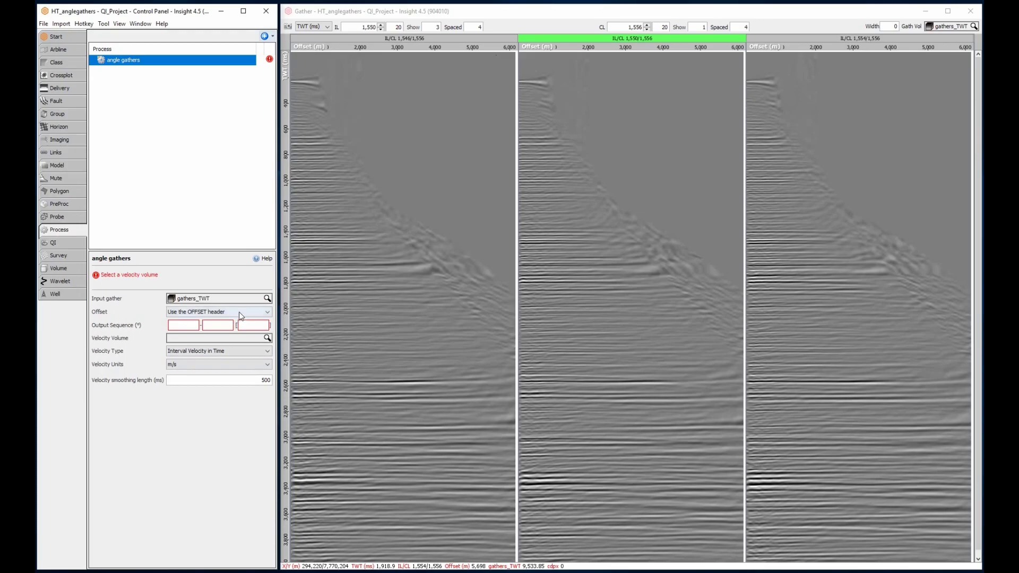
pyautogui.click(247, 311)
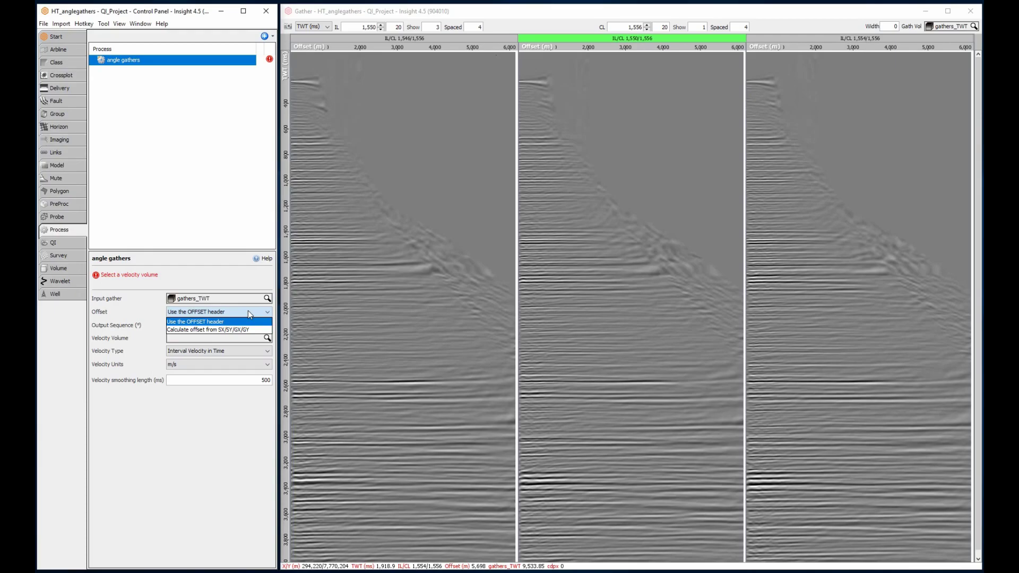
pyautogui.click(208, 320)
pyautogui.click(184, 326)
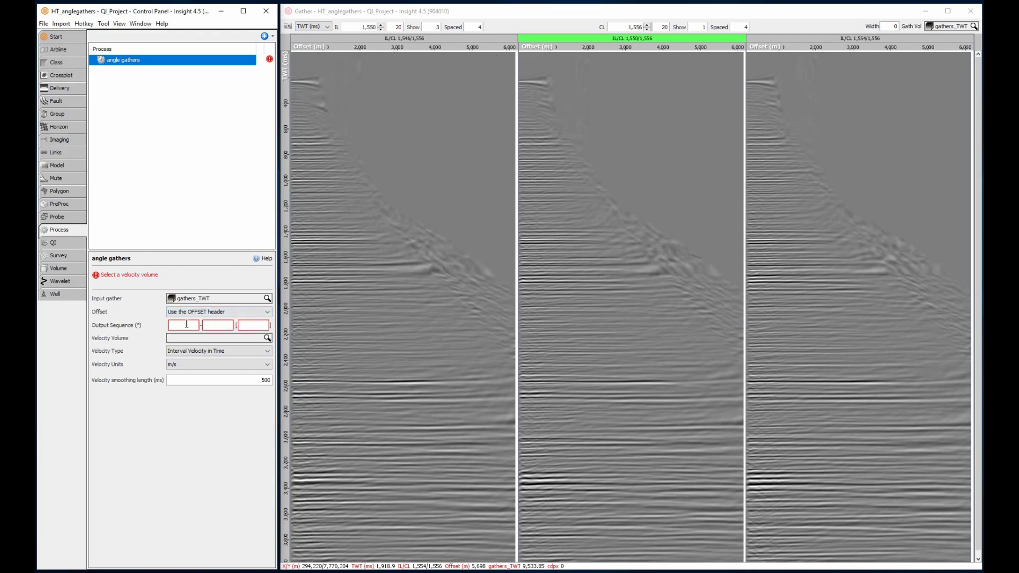
pyautogui.write('0')
pyautogui.click(222, 324)
pyautogui.write('6')
pyautogui.write('2')
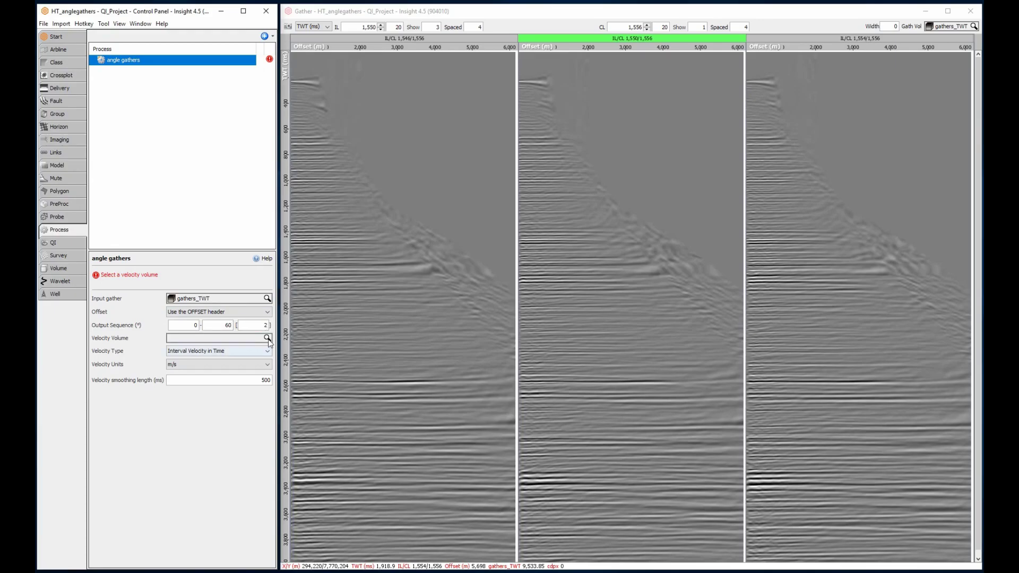
pyautogui.click(268, 339)
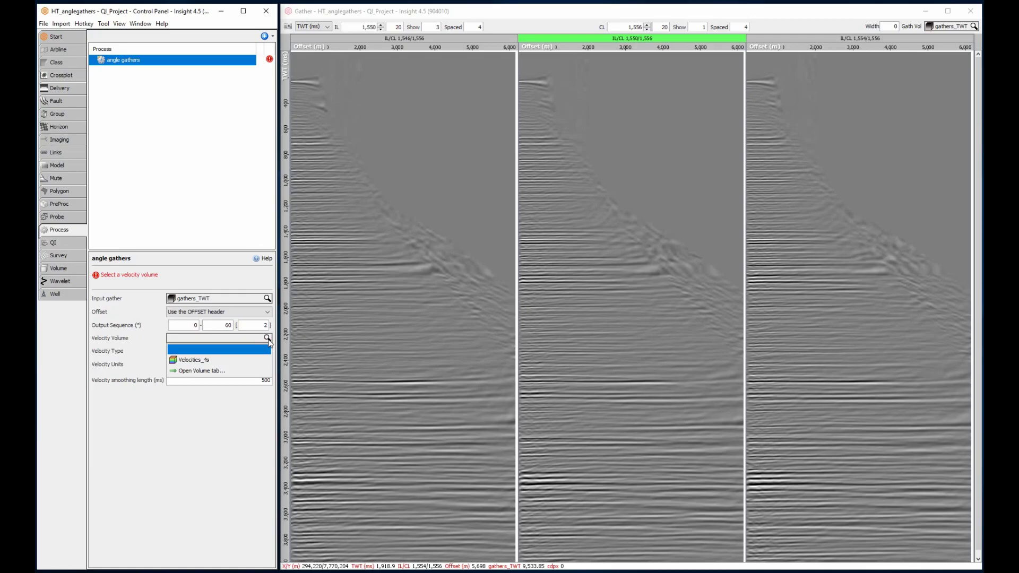
pyautogui.click(193, 360)
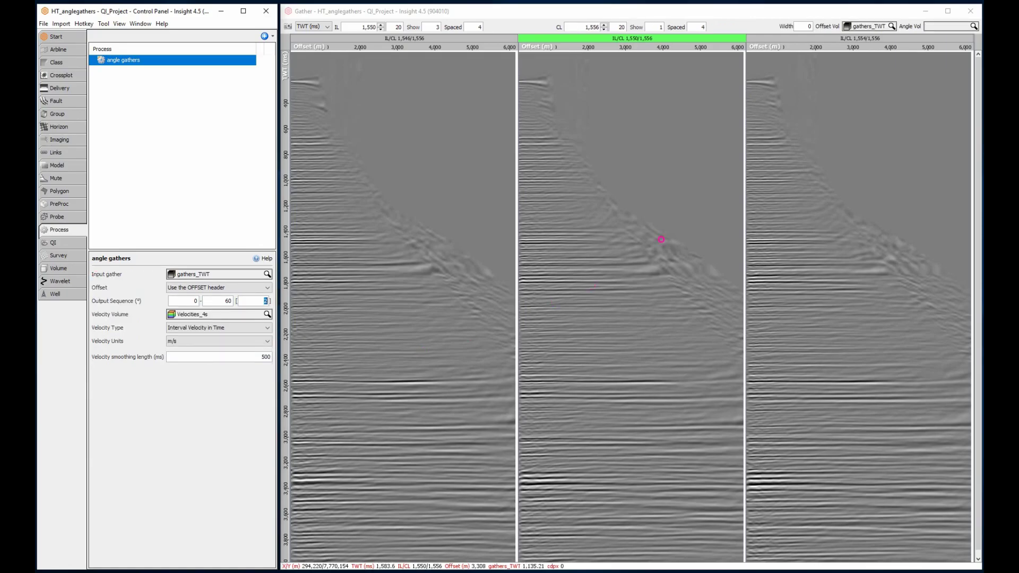
# Set Angle Vol to 'angle gathers' and select that volume in the Volume list.
pyautogui.click(921, 26)
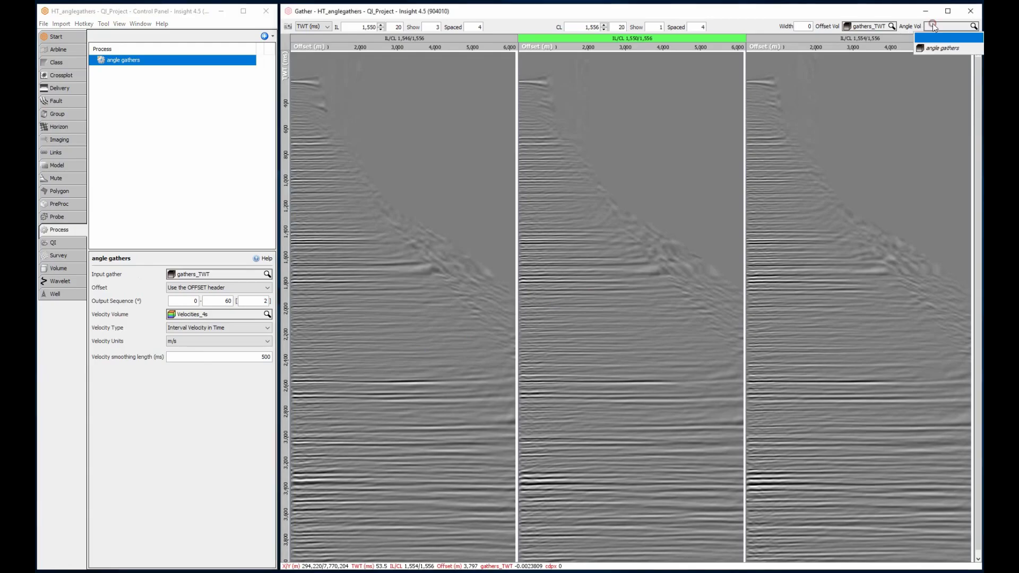
pyautogui.click(936, 50)
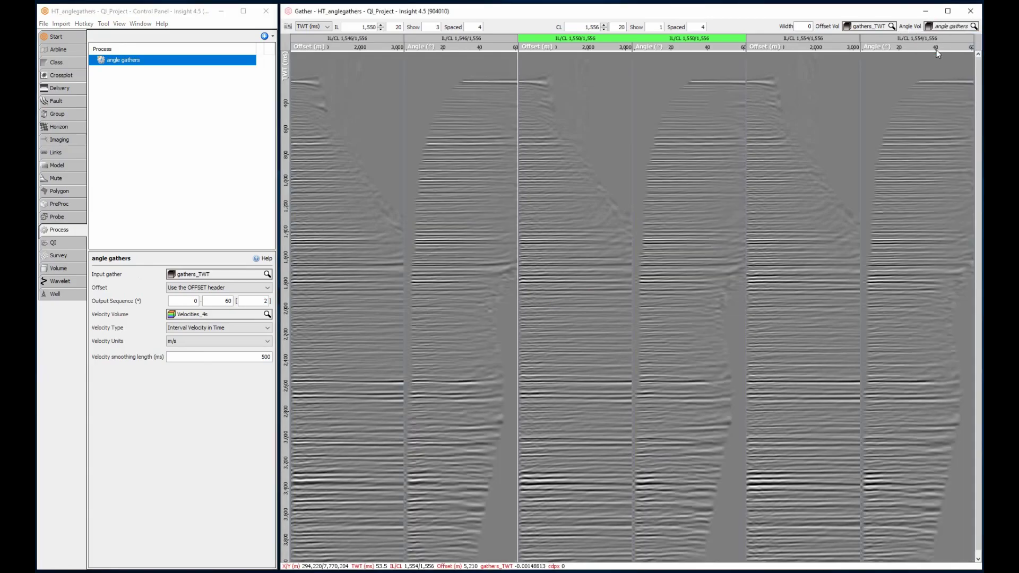
pyautogui.scroll(-2, 855, 45)
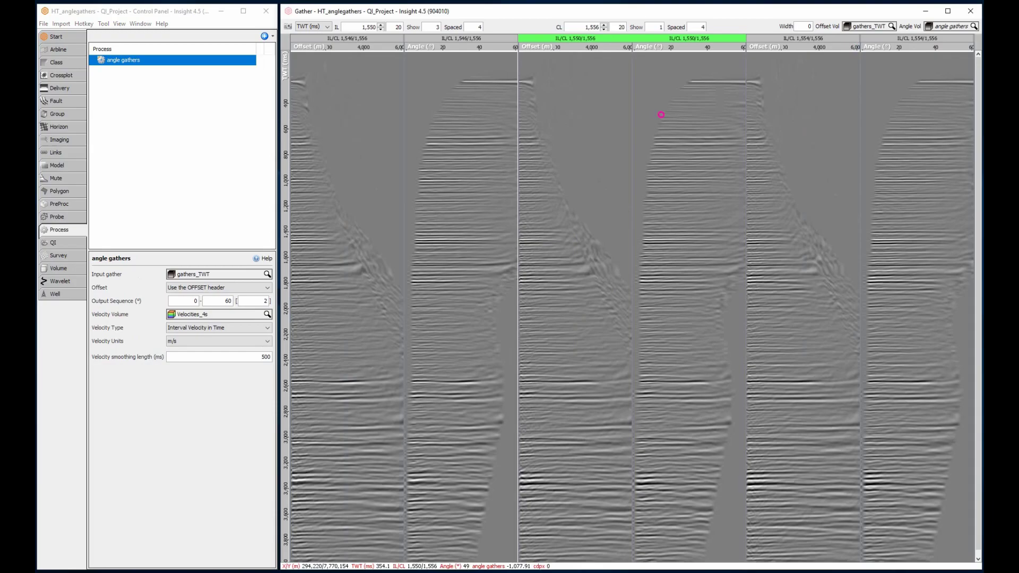
pyautogui.click(68, 267)
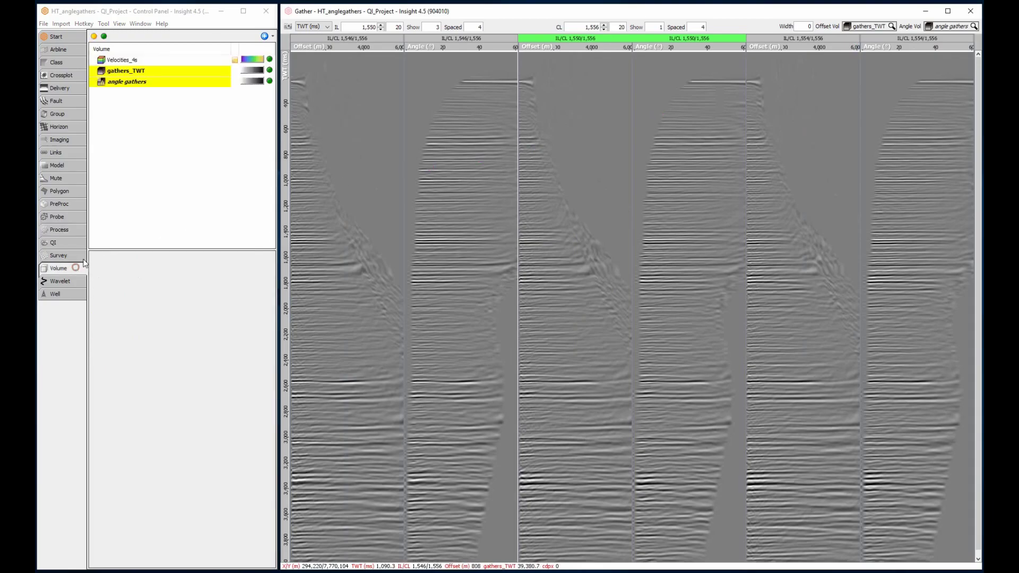
pyautogui.click(151, 82)
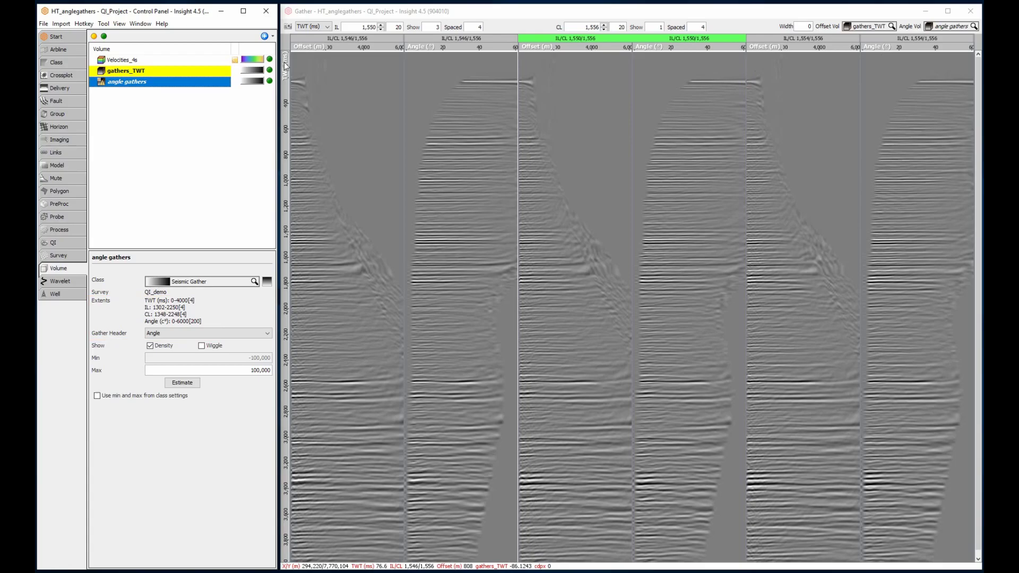
# Toggle amplitude graphs on beneath the offset and angle gathers from the gather context menu.
pyautogui.click(285, 90)
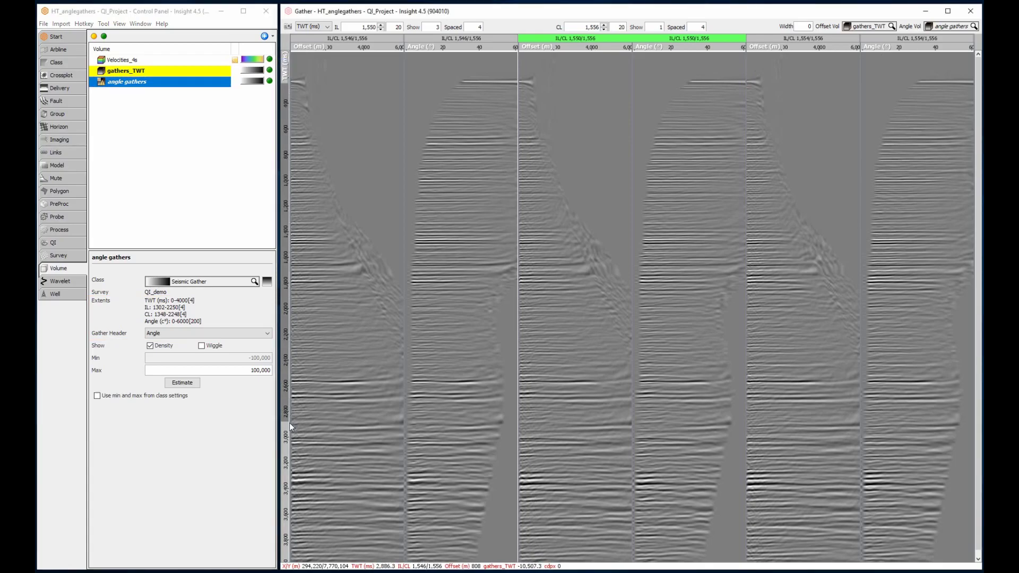
pyautogui.scroll(2, 289, 425)
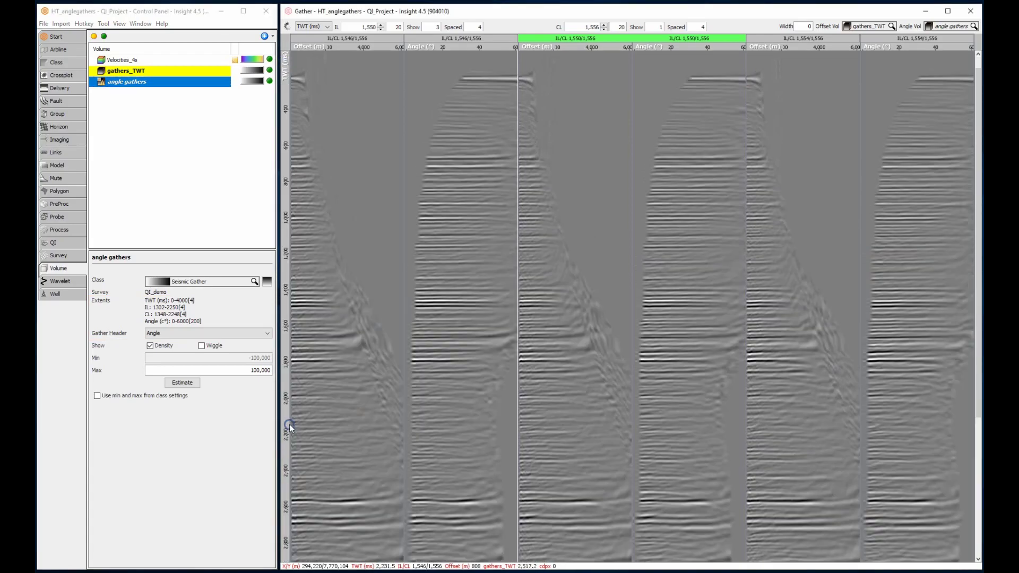
pyautogui.rightClick(333, 379)
pyautogui.click(379, 386)
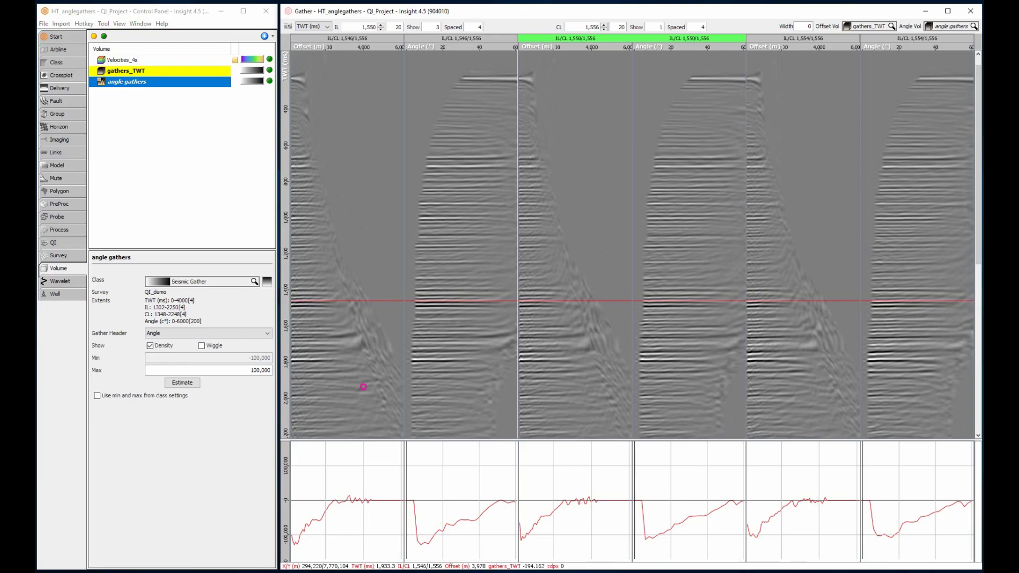
# Show all angle mutes (10–60 degrees) on the gathers from the Mute list.
pyautogui.click(56, 179)
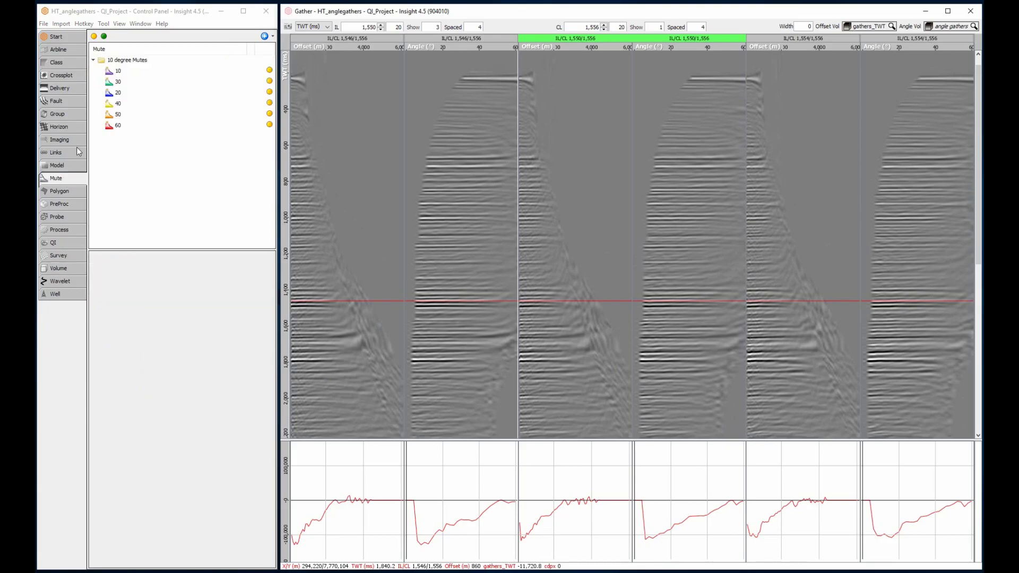
pyautogui.click(104, 36)
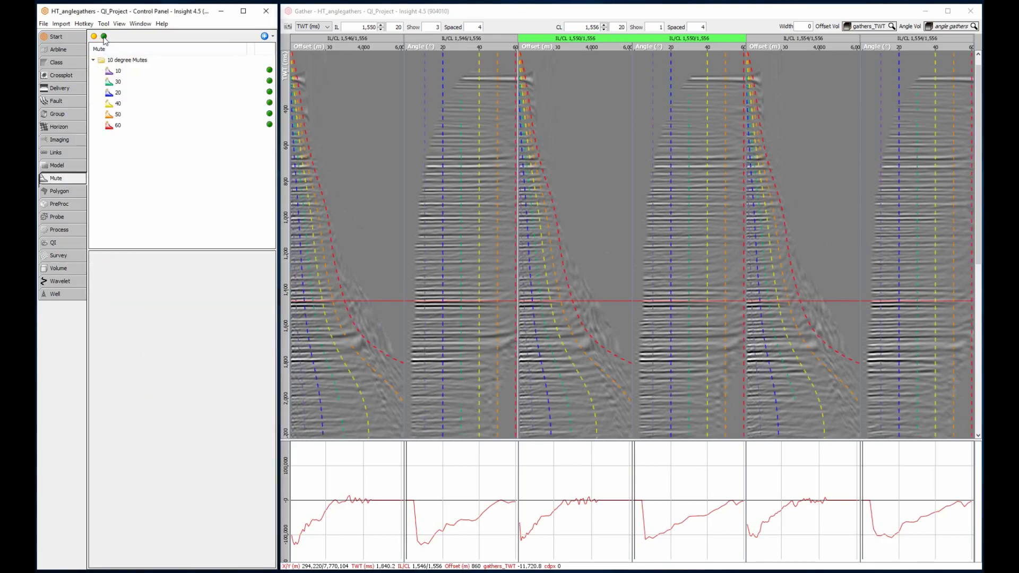